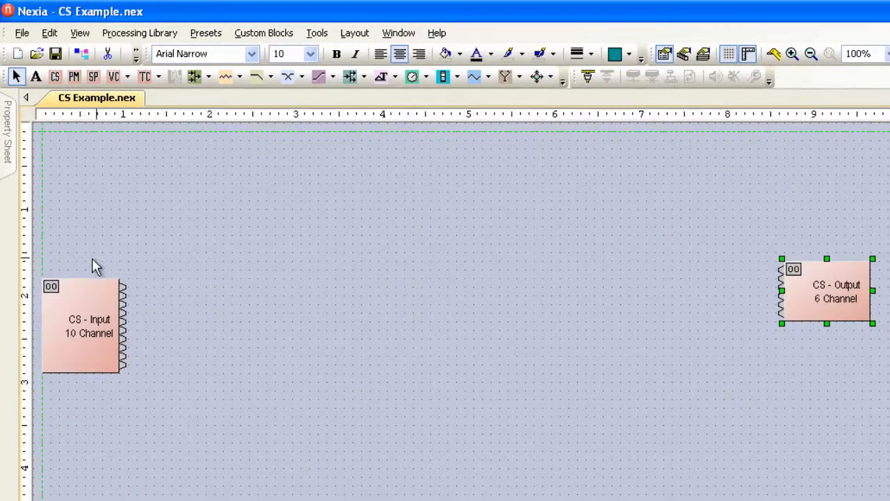
Step: Place a 10-channel RMS Meter block on the layout, above and beside the CS - Input block
left_click(458, 78)
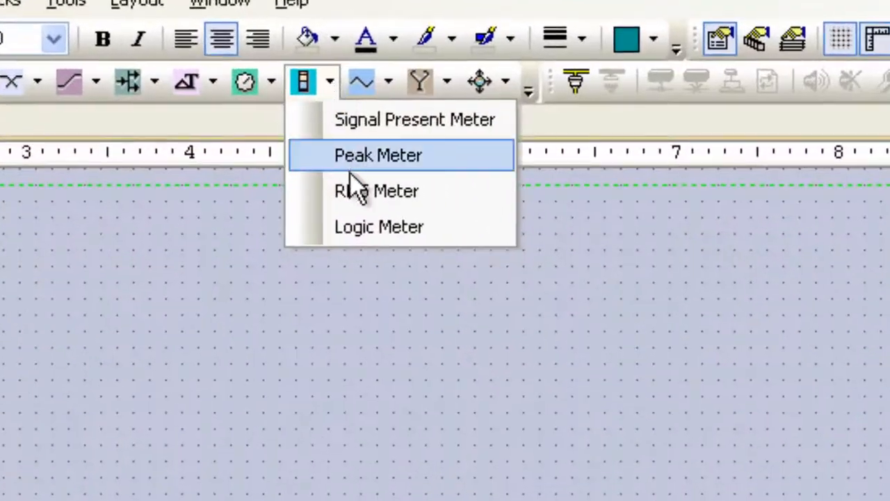
left_click(355, 192)
left_click(26, 283)
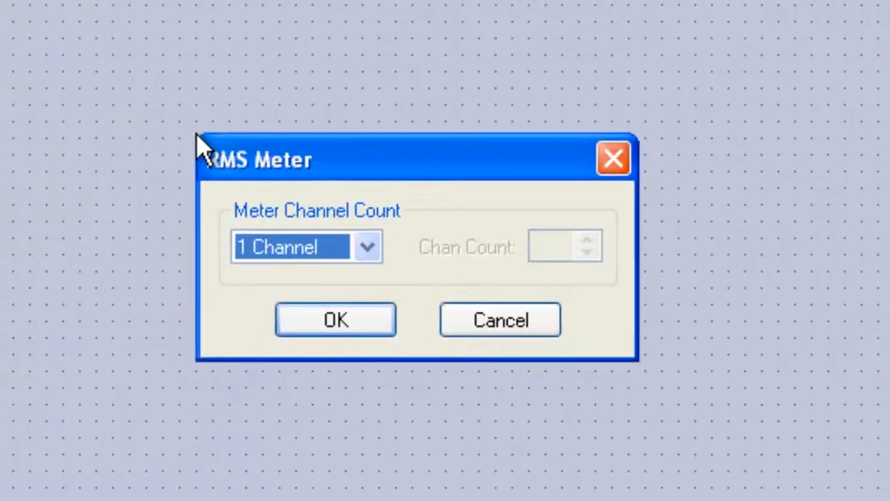
left_click(374, 243)
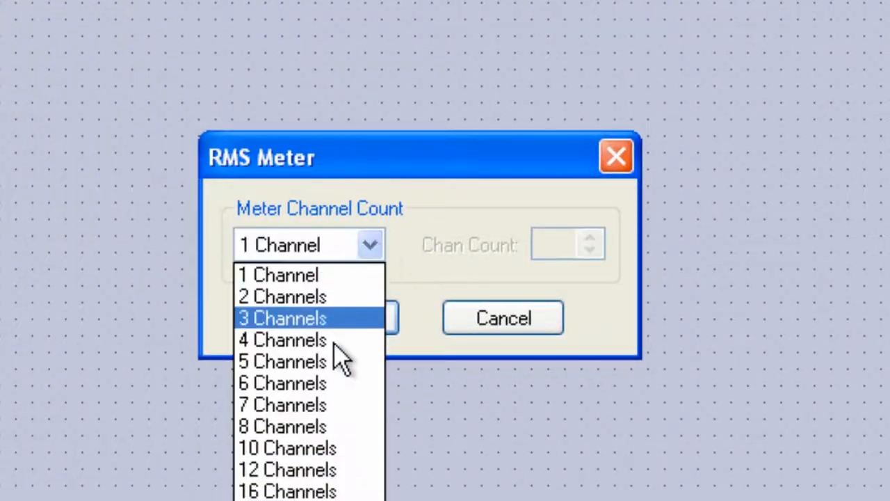
left_click(330, 449)
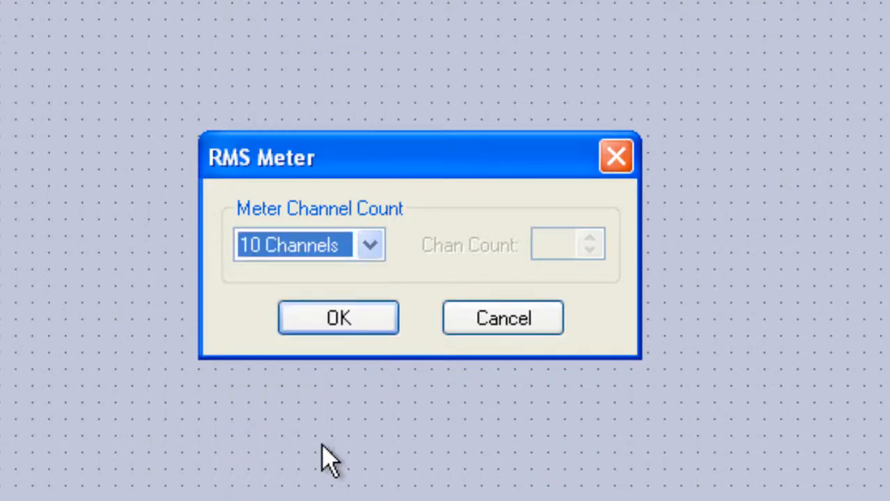
left_click(332, 320)
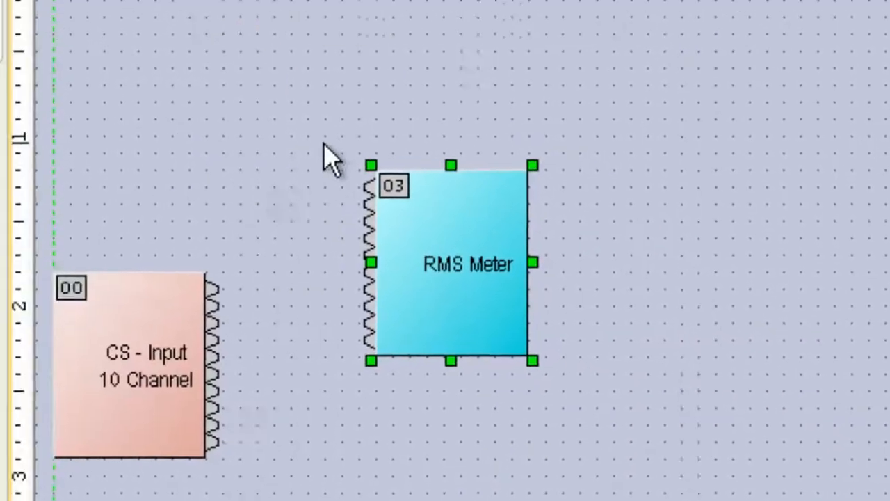
Step: Wire all ten RMS Meter inputs to the matching outputs of the CS - Input block in one operation
left_click_drag(116, 98, 200, 353)
left_click_drag(436, 402, 435, 403)
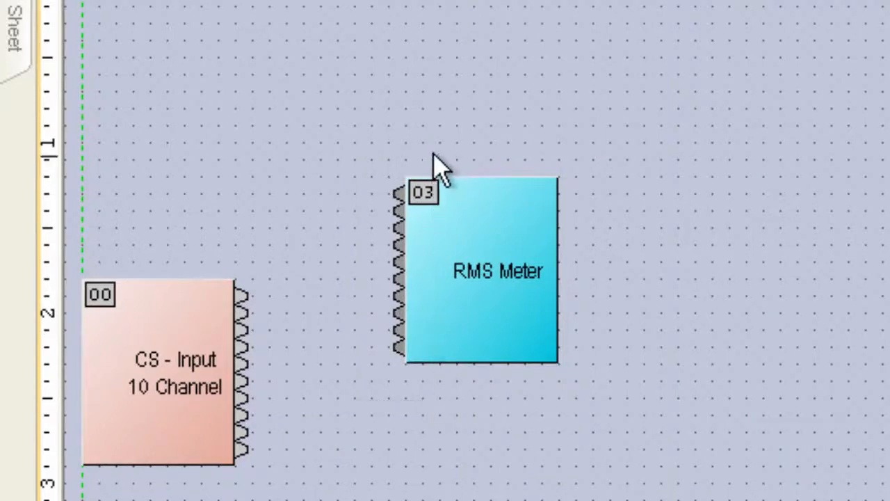
left_click_drag(398, 196, 253, 292)
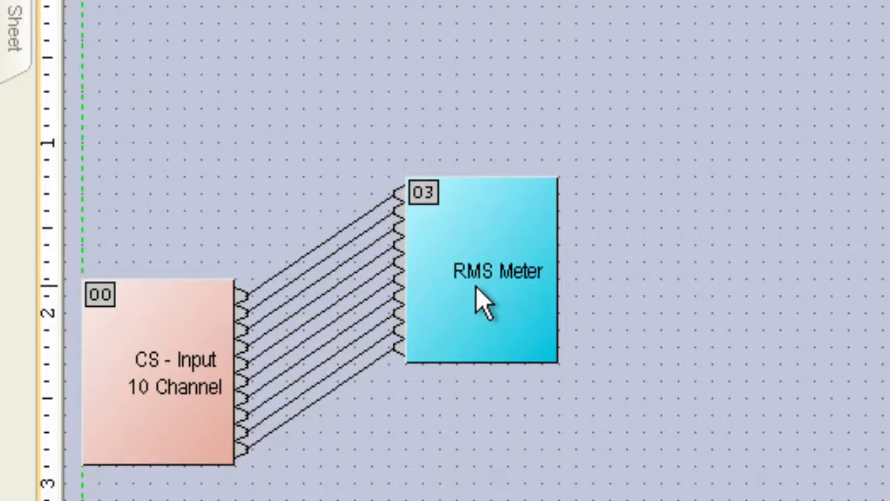
Step: Stack the RMS Meter directly on top of the CS - Input block's upper edge and bring the CS - Input block to the front
left_click_drag(482, 301, 164, 211)
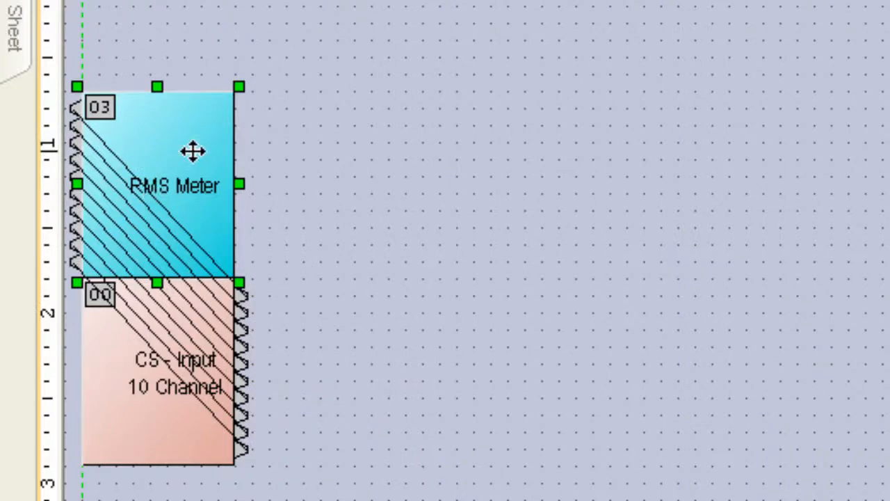
left_click(137, 372)
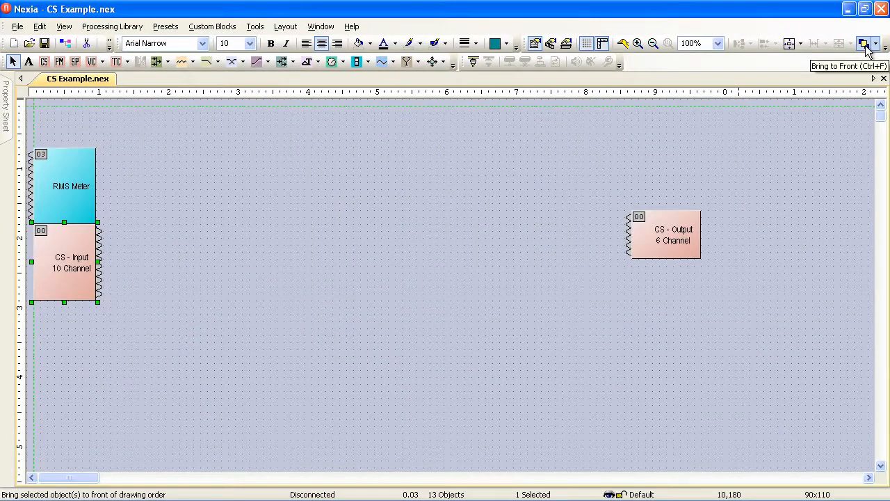
left_click(866, 52)
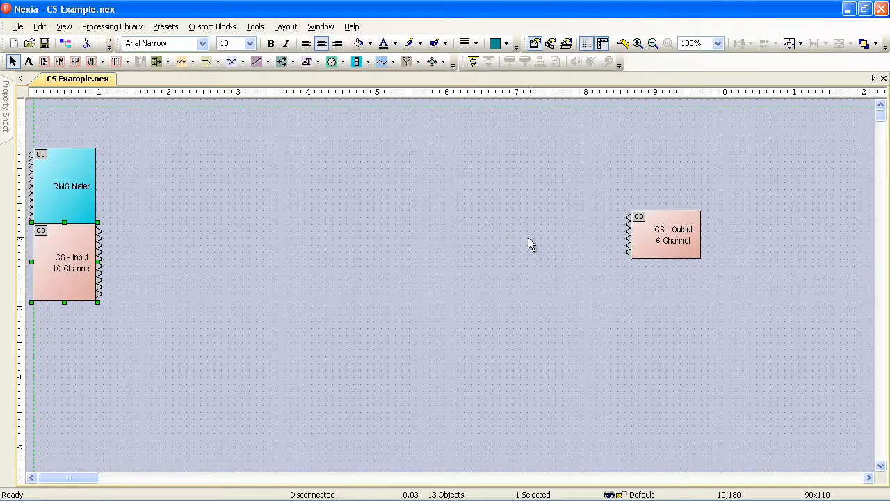
Step: Open the CS - Input and RMS Meter control windows beside their blocks, with the meters minimized and placed just above the input window
double_click(70, 249)
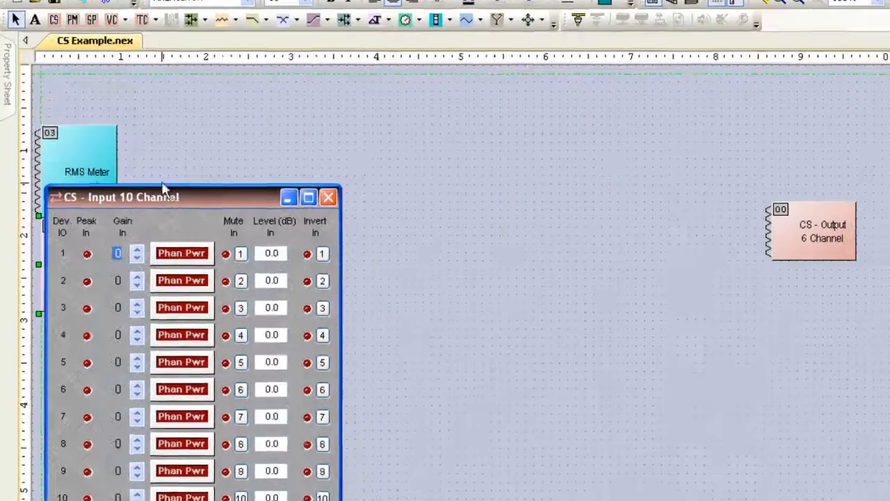
left_click_drag(141, 204, 222, 125)
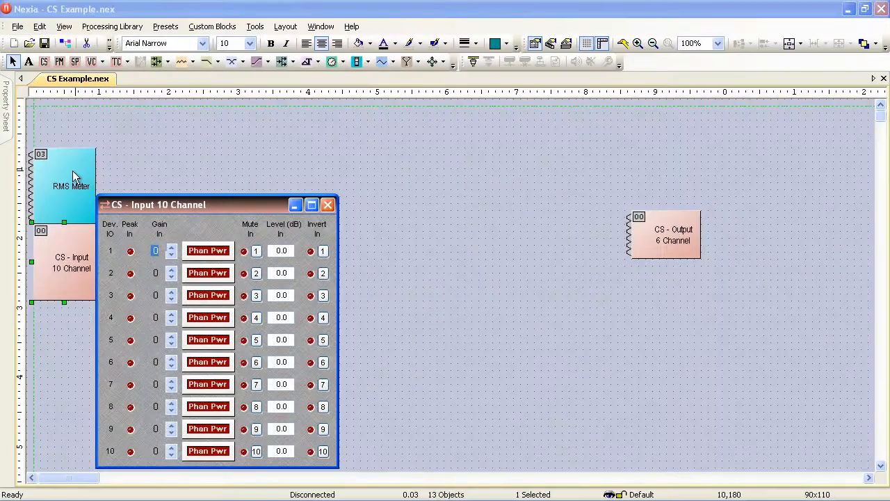
double_click(72, 171)
left_click_drag(181, 216, 458, 122)
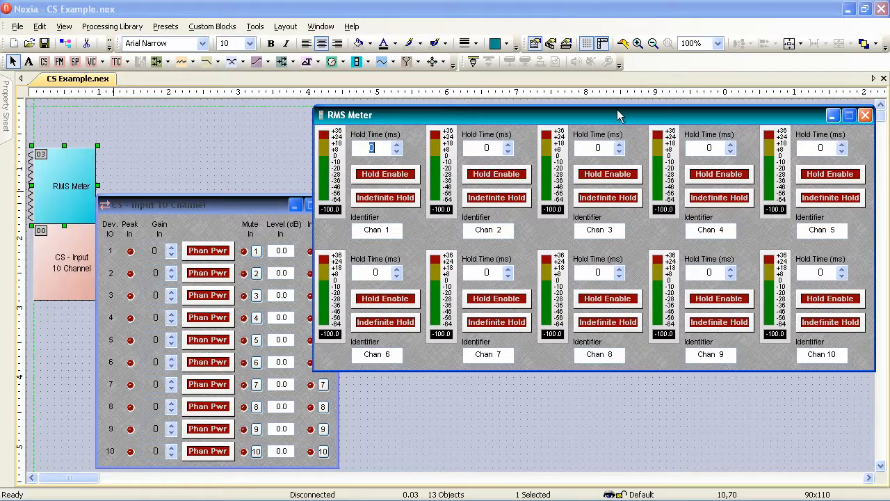
left_click(834, 116)
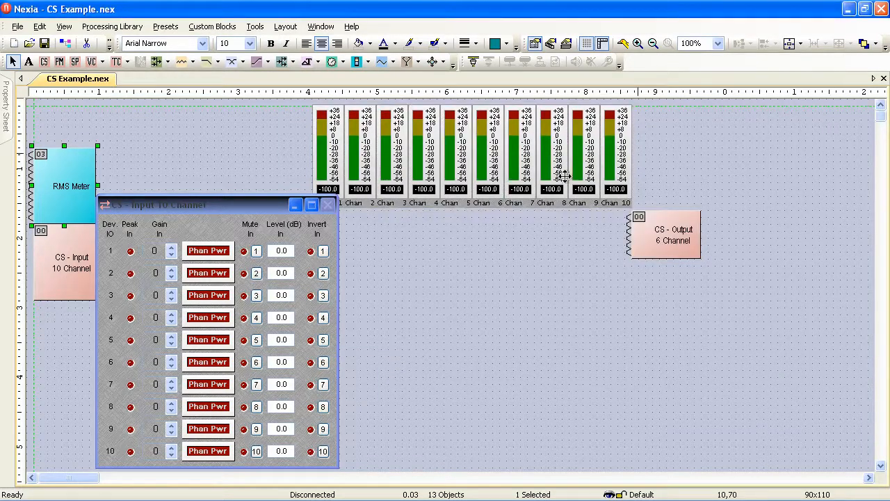
left_click_drag(495, 201, 283, 220)
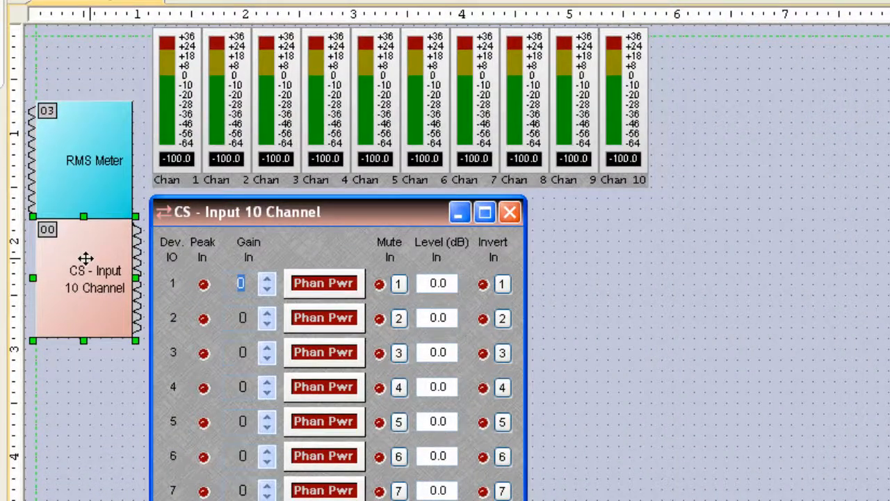
Step: Raise the channel 1 input gain in increments of 6, up past 42
left_click(269, 278)
left_click(268, 278)
left_click(268, 279)
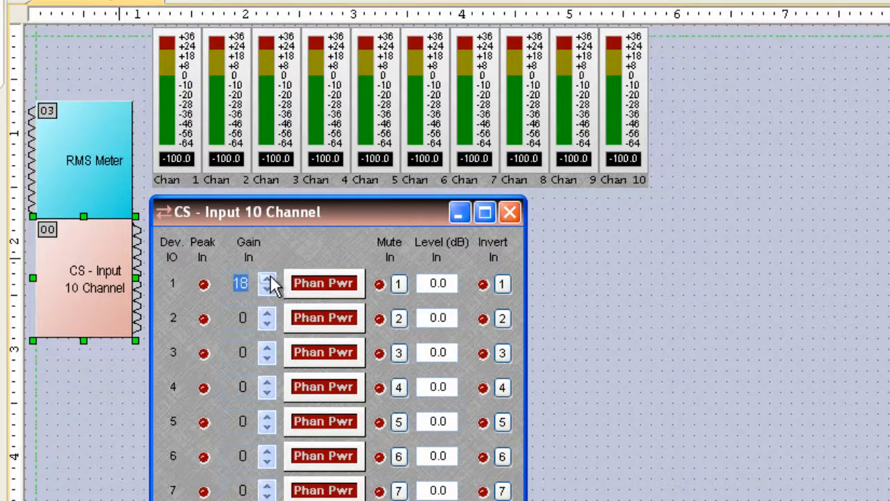
left_click(268, 278)
left_click(269, 278)
left_click(271, 277)
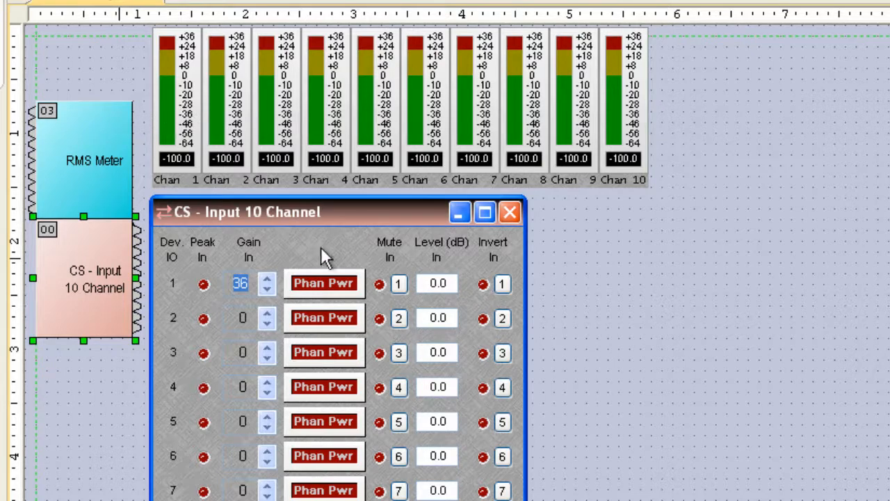
left_click(267, 280)
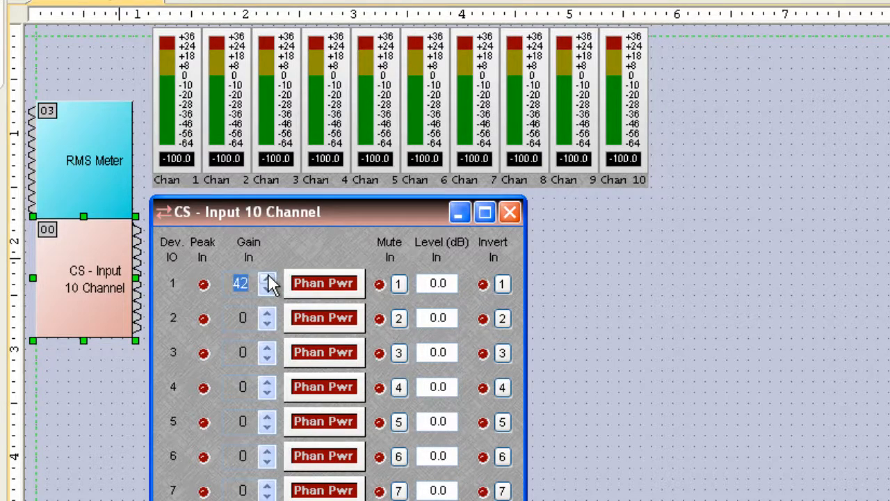
left_click(268, 279)
Step: Lower the channel 1 input gain step by step back to 0
left_click(267, 289)
left_click(267, 288)
left_click(267, 290)
left_click(267, 290)
left_click(267, 290)
left_click(267, 290)
left_click(267, 290)
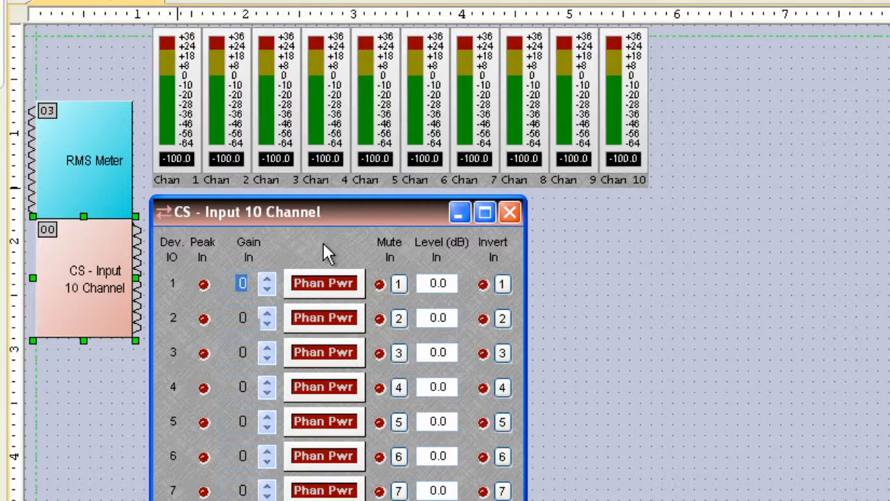
Step: Switch the phantom power of input channel 1 on and back off, and try its Mute control
left_click(325, 285)
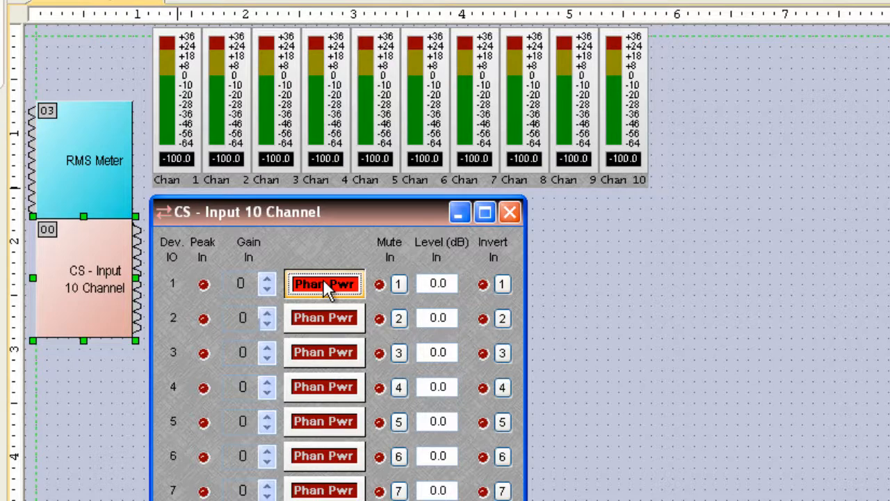
left_click(327, 287)
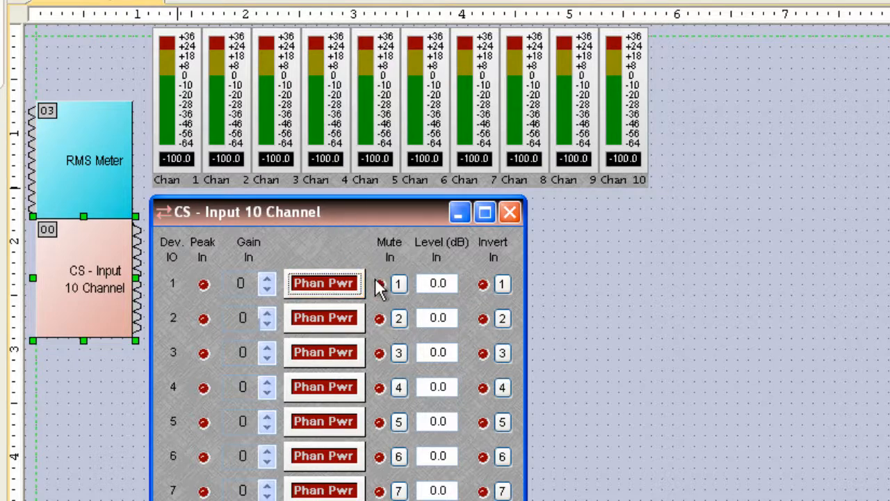
left_click(399, 286)
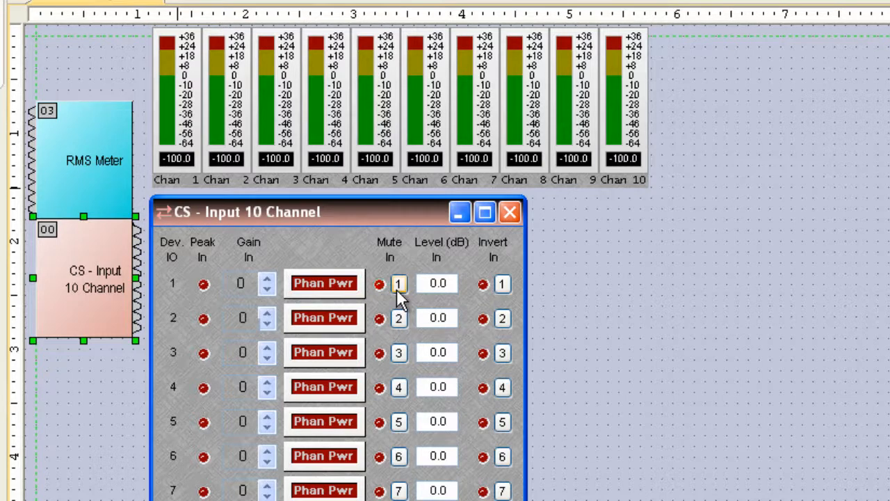
Step: Try the Level field of input channel 1 and toggle its Invert control on and back off
left_click(449, 281)
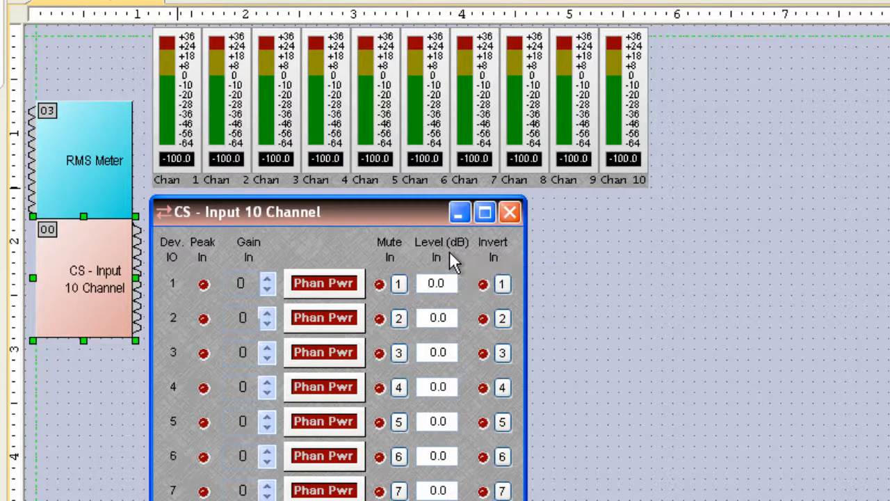
left_click(501, 284)
left_click(501, 284)
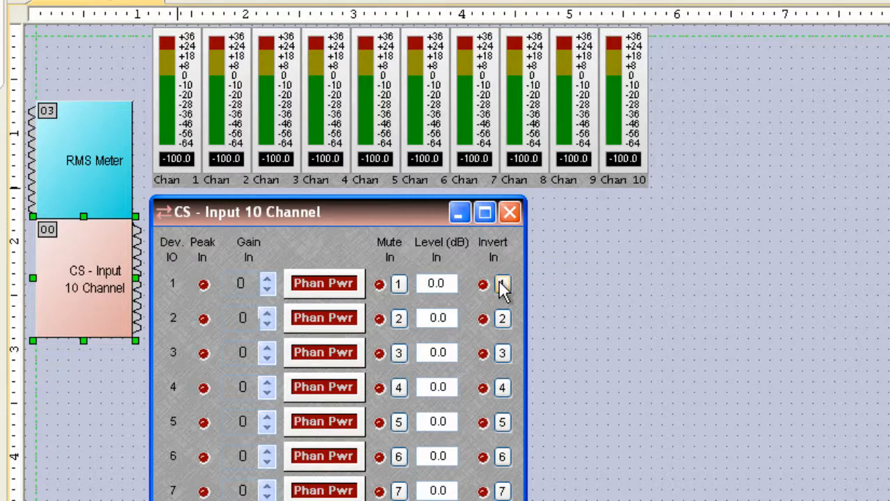